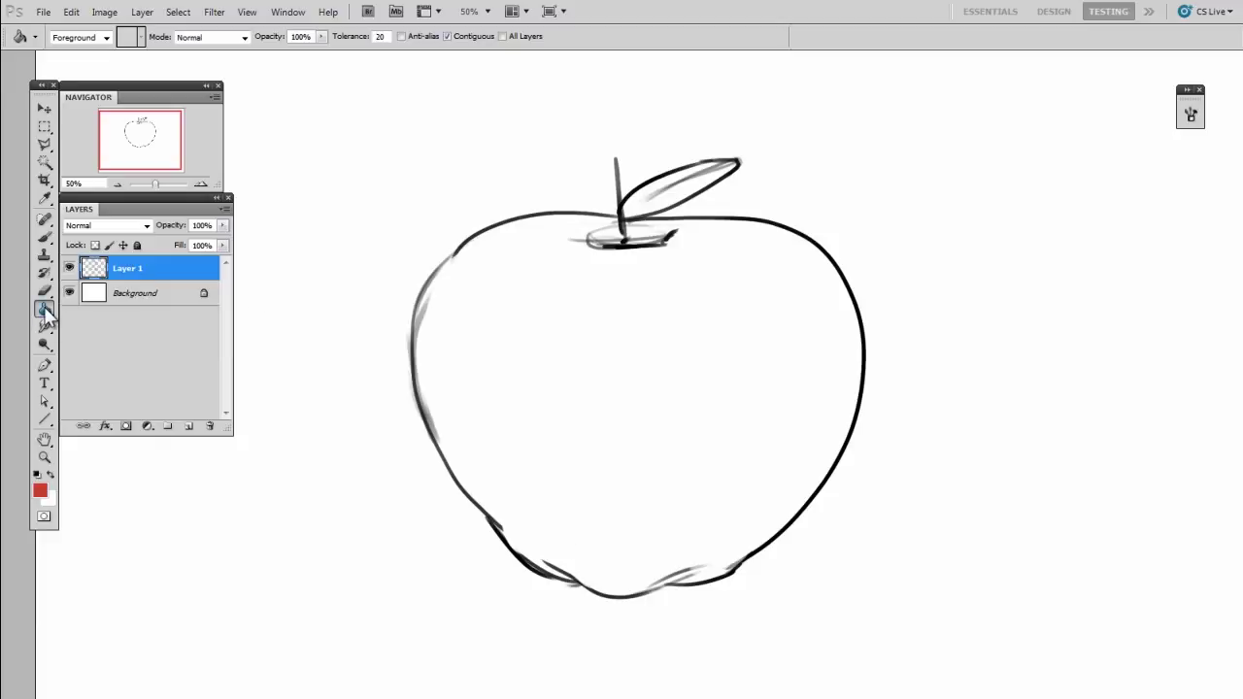
- Set the foreground colour to a darker red and fill the apple's interior with the Paint Bucket
click(40, 490)
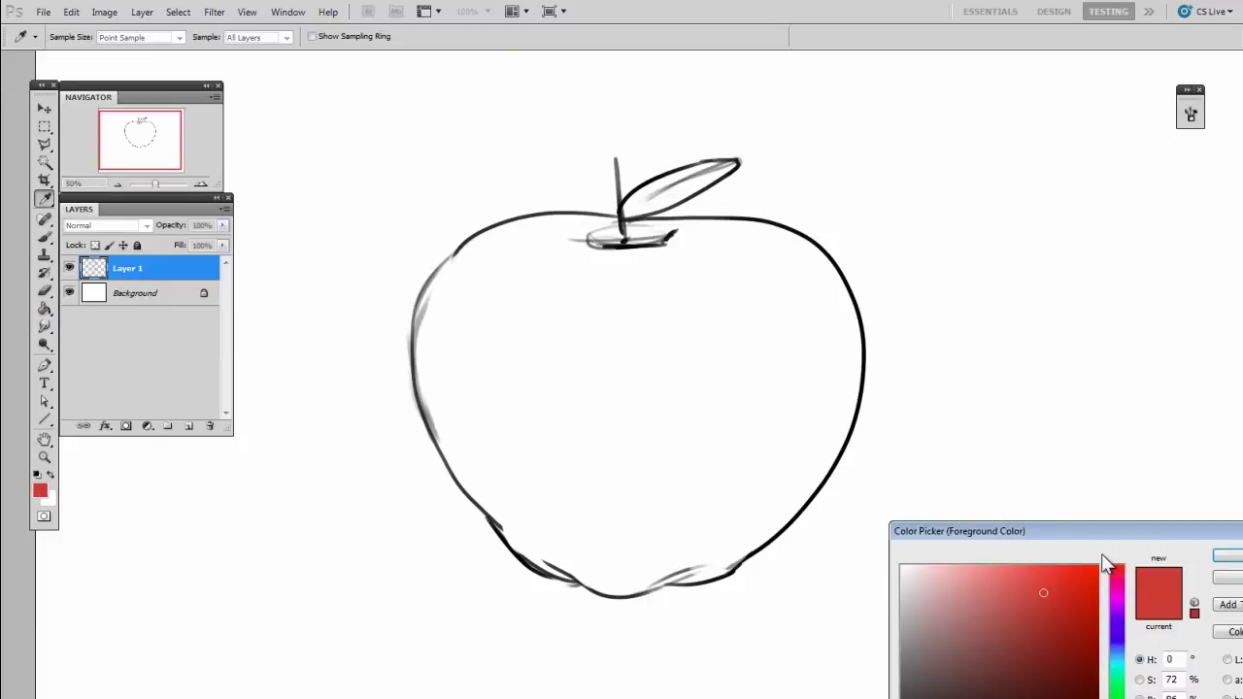
click(932, 408)
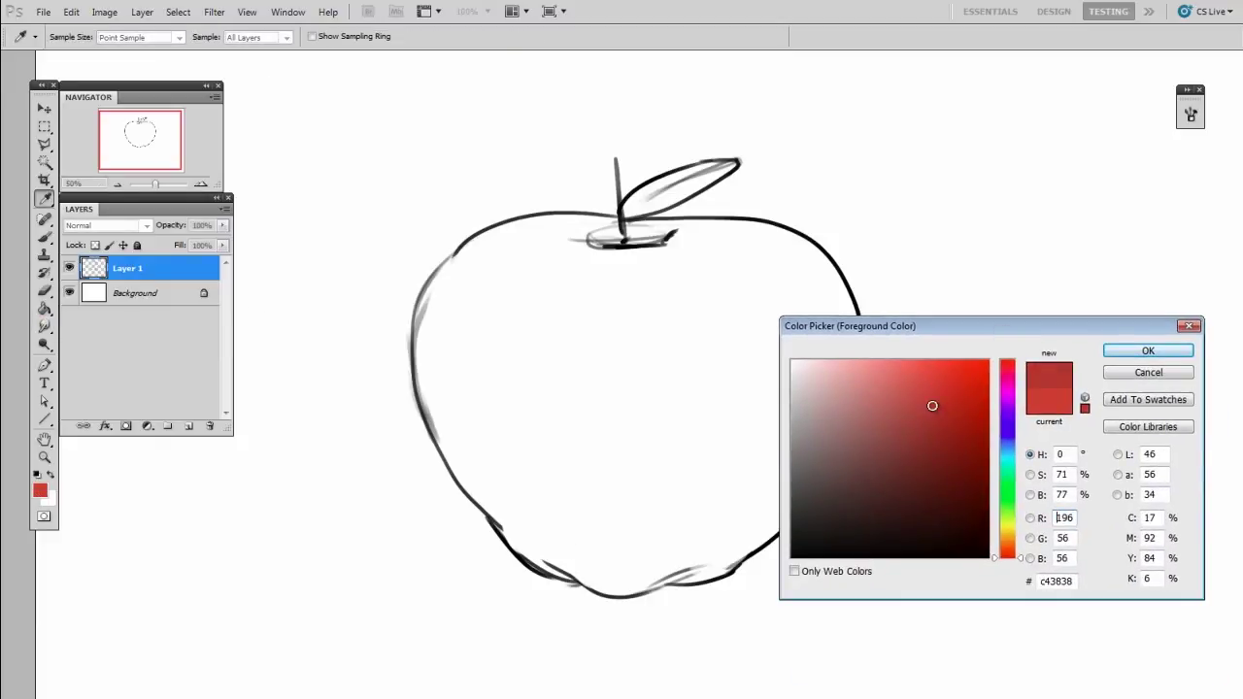
click(1145, 348)
click(687, 342)
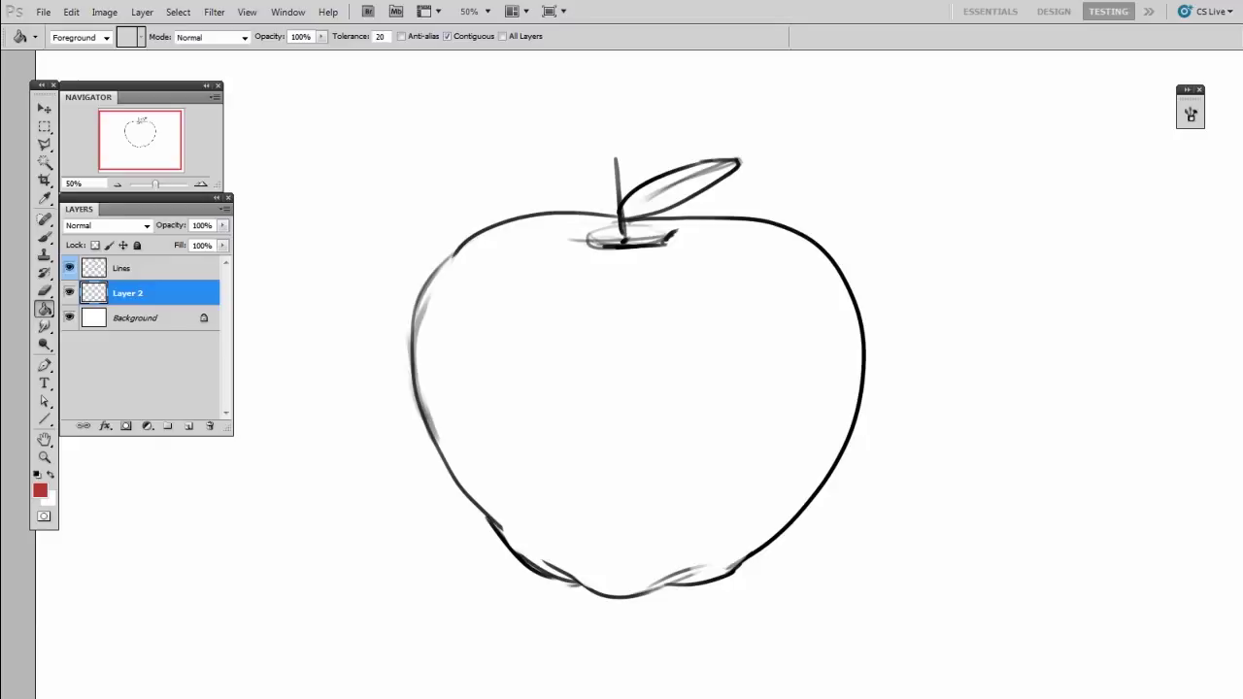
- Toggle the Lines layer's visibility off and on to check what it contains
click(132, 270)
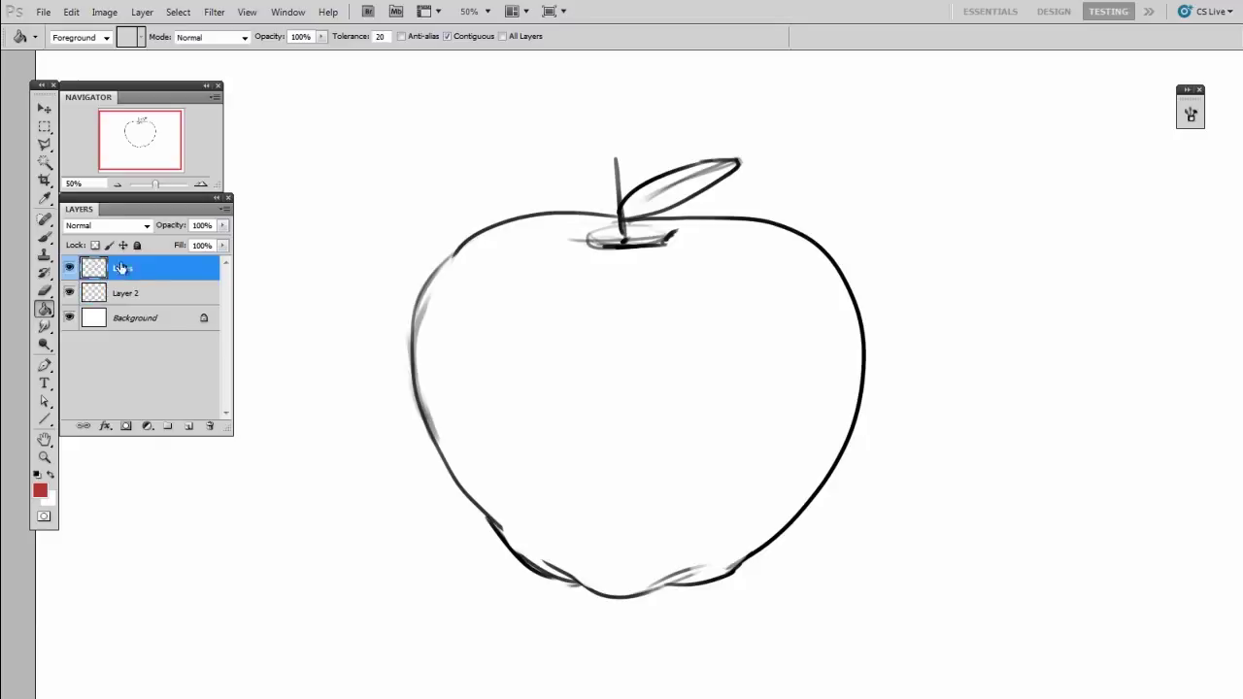
click(69, 267)
click(69, 267)
- On Layer 2, start painting red inside the apple's left outline with a 60 px brush
click(161, 295)
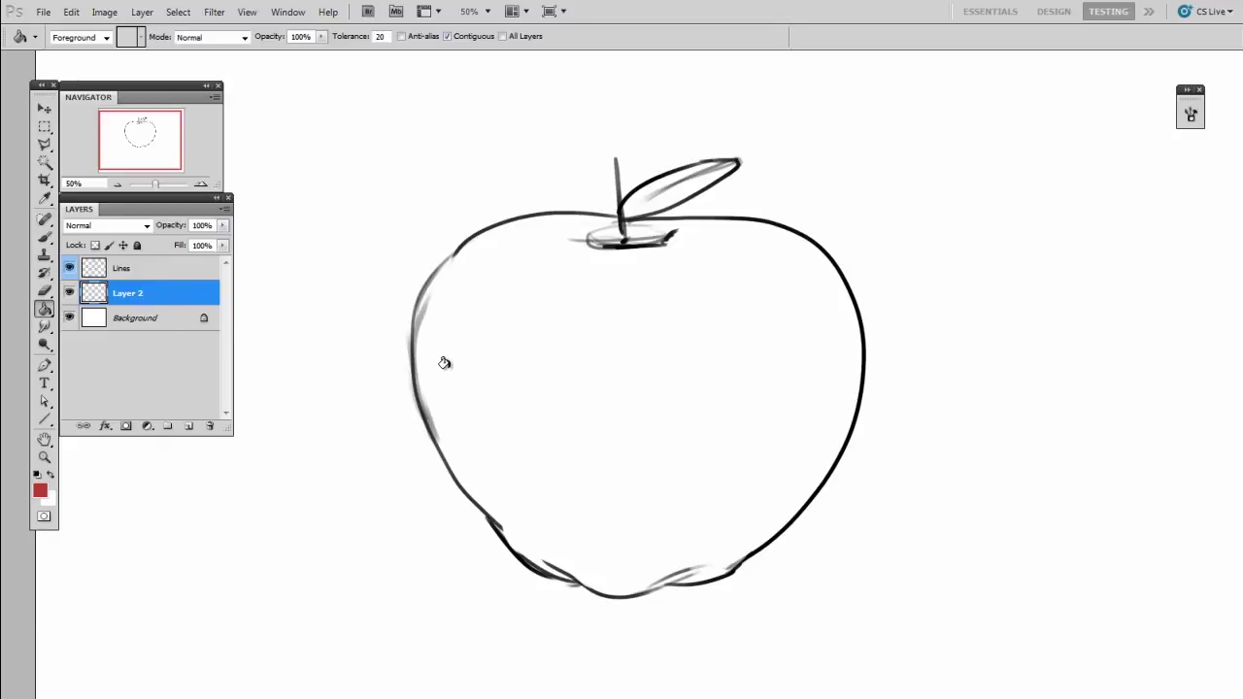
key(b)
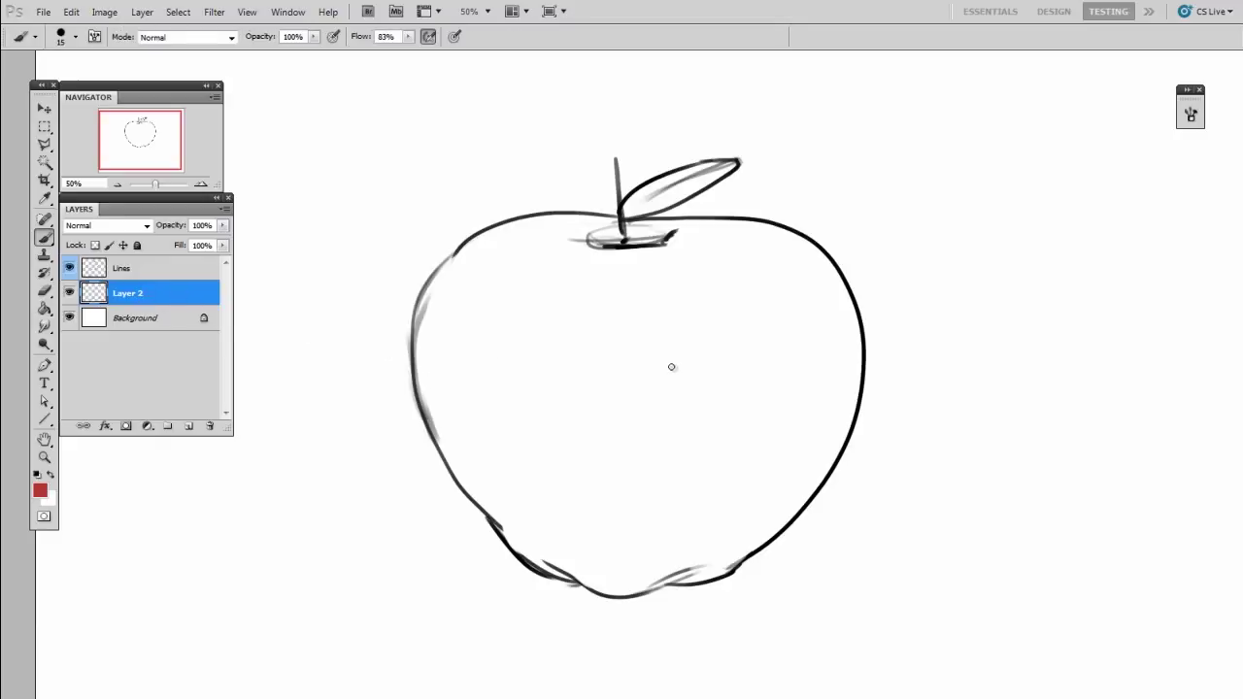
key(bracketright)
key(bracketright)
key(bracketright)
key(bracketright)
key(bracketright)
mouse_move(439, 394)
mouse_down()
mouse_move(437, 296)
mouse_move(426, 323)
mouse_move(446, 281)
mouse_move(426, 302)
mouse_move(481, 266)
mouse_move(436, 336)
mouse_move(444, 421)
mouse_up()
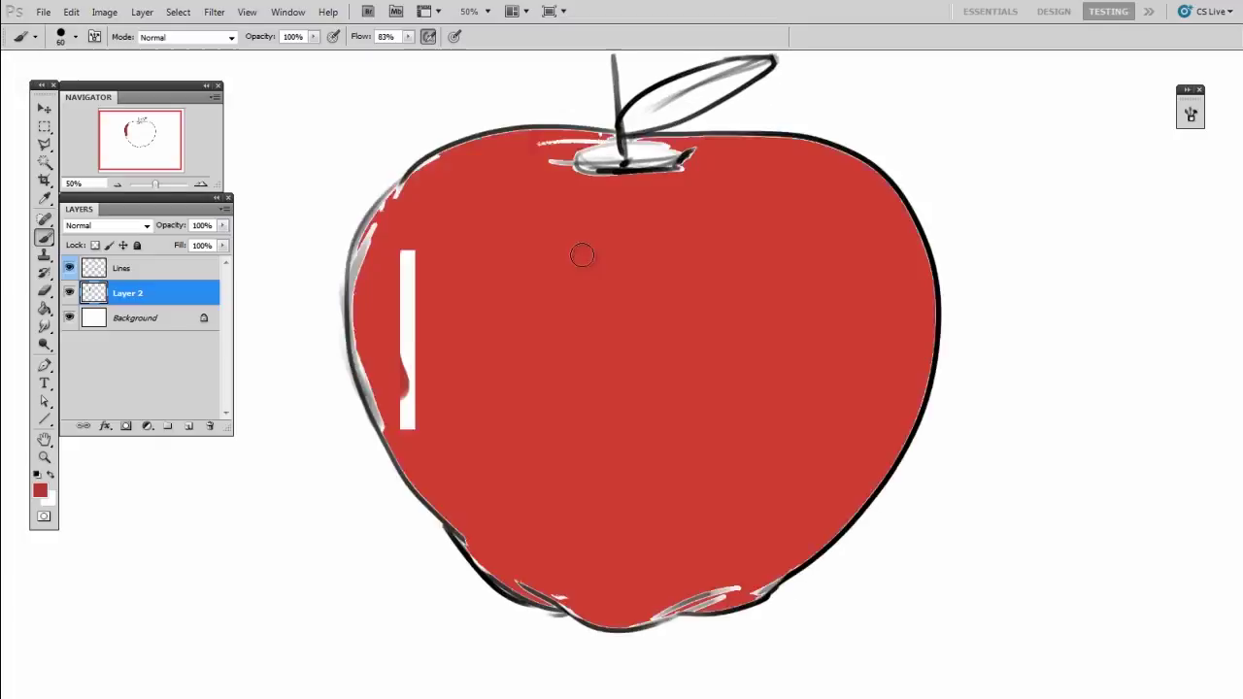
- Extend the red paint along the inside of the apple's upper-left outline as far as the stem
key(ctrl+plus)
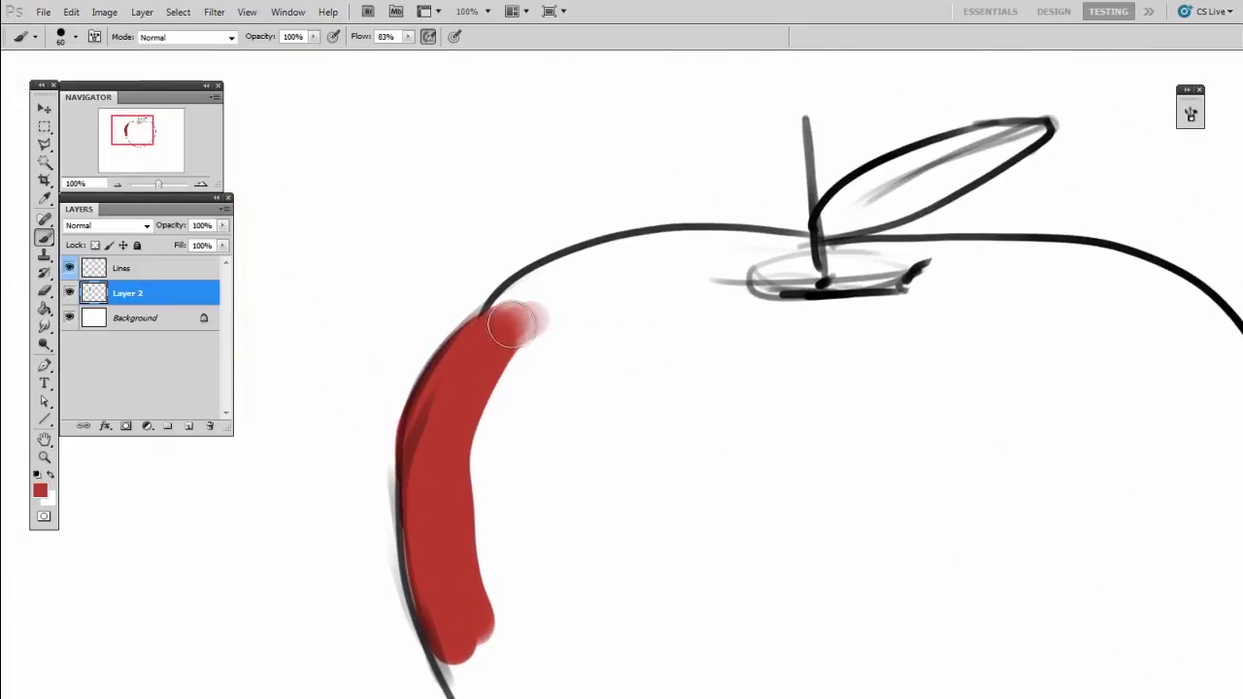
mouse_move(510, 326)
mouse_down()
mouse_move(533, 297)
mouse_move(612, 262)
mouse_move(705, 255)
mouse_move(650, 250)
mouse_move(796, 255)
mouse_up()
key(bracketleft)
key(bracketleft)
key(bracketright)
mouse_move(524, 362)
mouse_down()
mouse_move(610, 303)
mouse_move(486, 486)
mouse_up()
- Widen the painted red band inward from the apple's left side using a larger brush
key(bracketright)
key(bracketright)
mouse_move(616, 310)
mouse_down()
mouse_move(550, 382)
mouse_move(541, 456)
mouse_move(669, 373)
mouse_up()
drag(609, 438, 582, 279)
key(bracketleft)
key(bracketleft)
drag(476, 374, 432, 456)
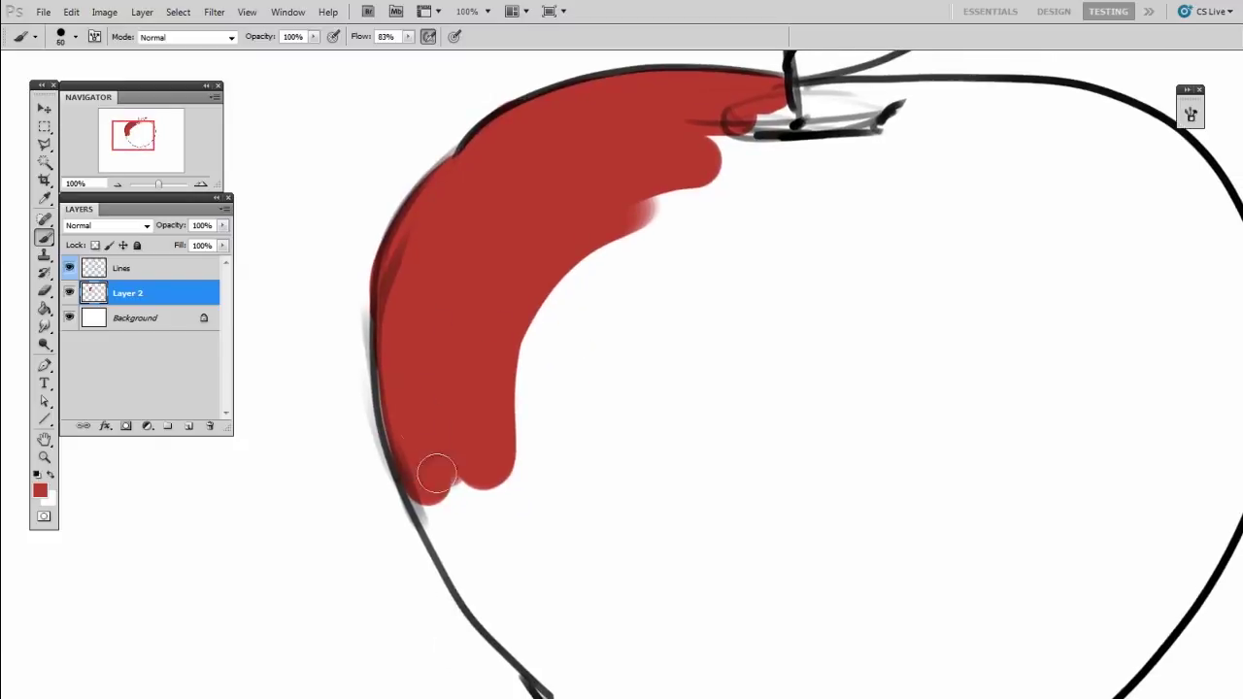
- Continue brushing red down the apple's left outline and across its upper interior
drag(396, 386, 402, 443)
drag(458, 286, 421, 153)
mouse_move(397, 347)
mouse_down()
mouse_move(408, 375)
mouse_move(436, 380)
mouse_move(502, 181)
mouse_move(500, 243)
mouse_up()
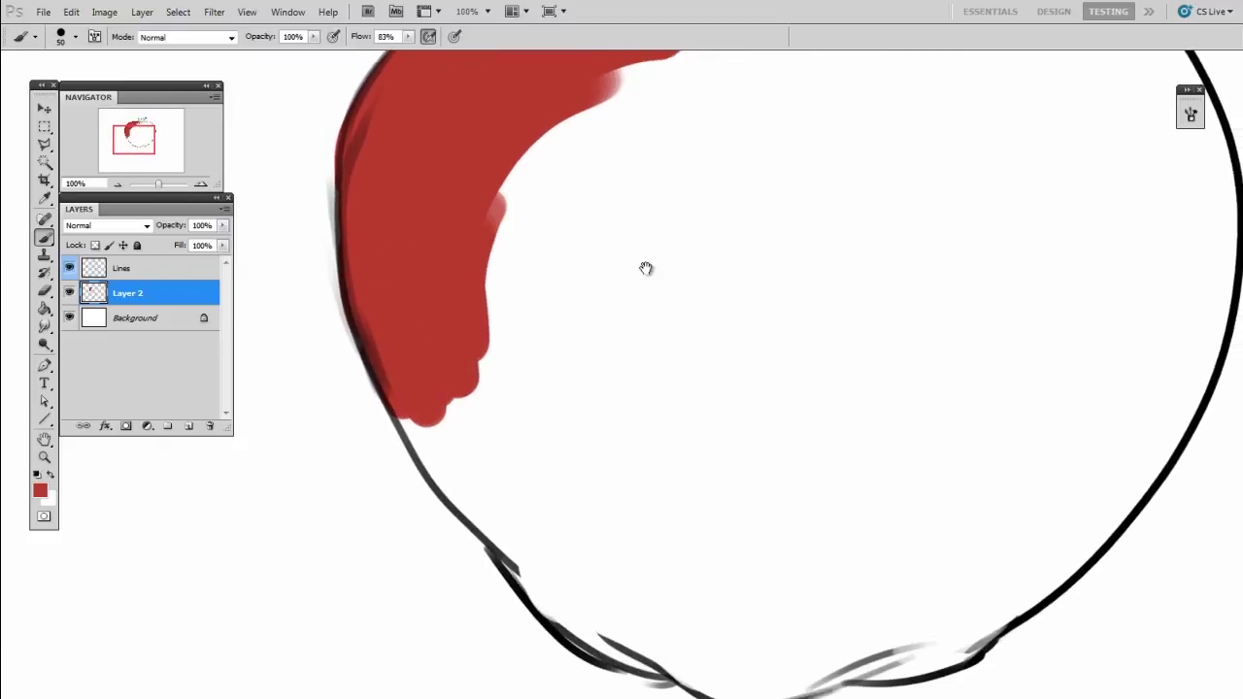
drag(646, 268, 677, 485)
key(bracketright)
mouse_move(687, 224)
mouse_down()
mouse_move(888, 202)
mouse_move(844, 191)
mouse_move(974, 201)
mouse_up()
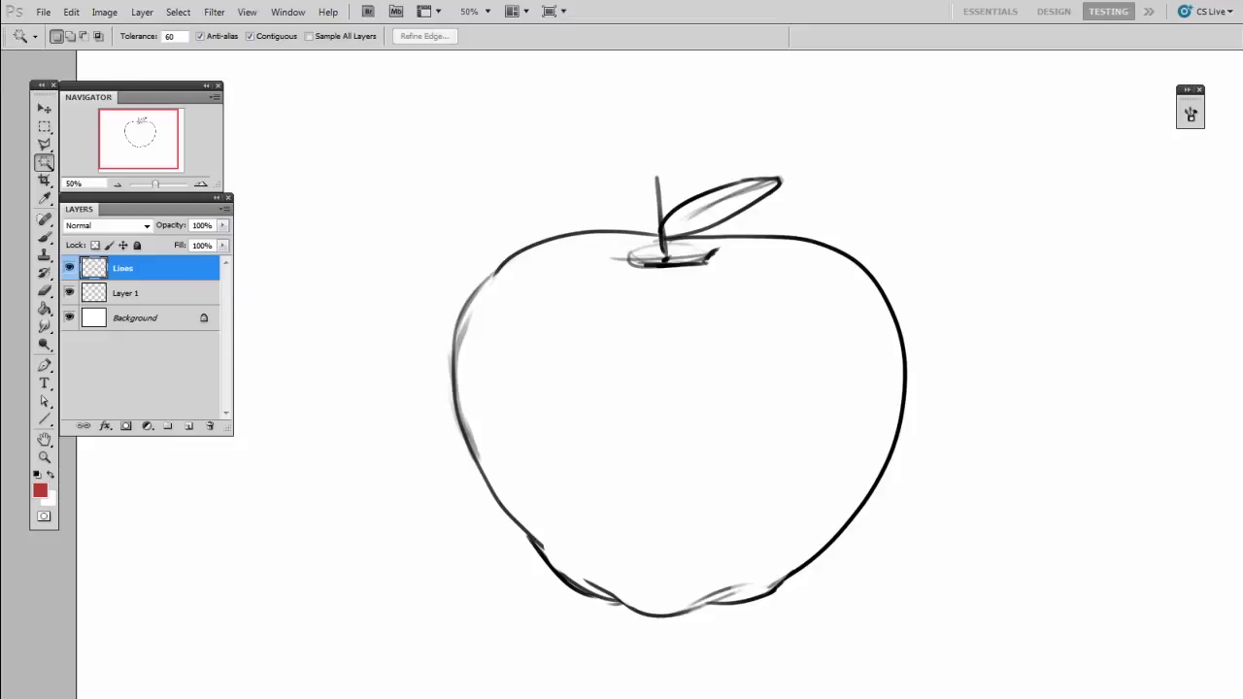
- On the Lines layer, select the empty area around the apple with the Magic Wand and invert the selection
click(45, 170)
click(147, 297)
click(157, 270)
key(Return)
key(Return)
click(973, 220)
key(ctrl+minus)
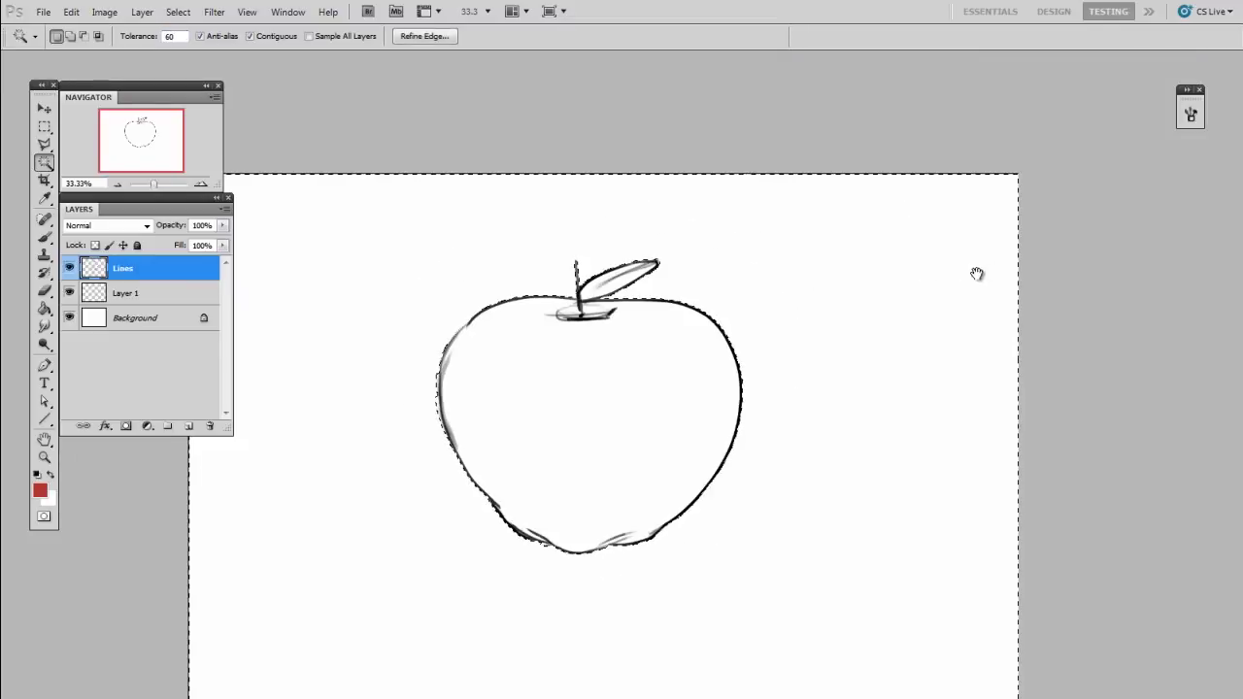
drag(978, 275, 1029, 215)
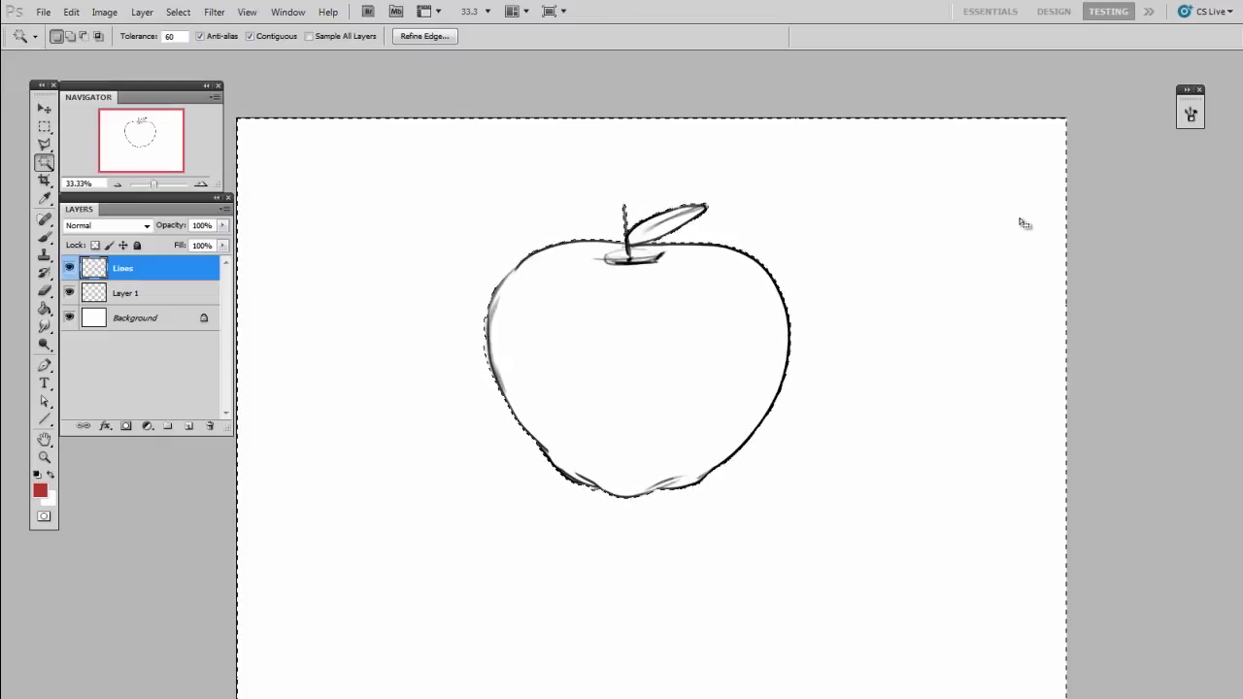
click(180, 13)
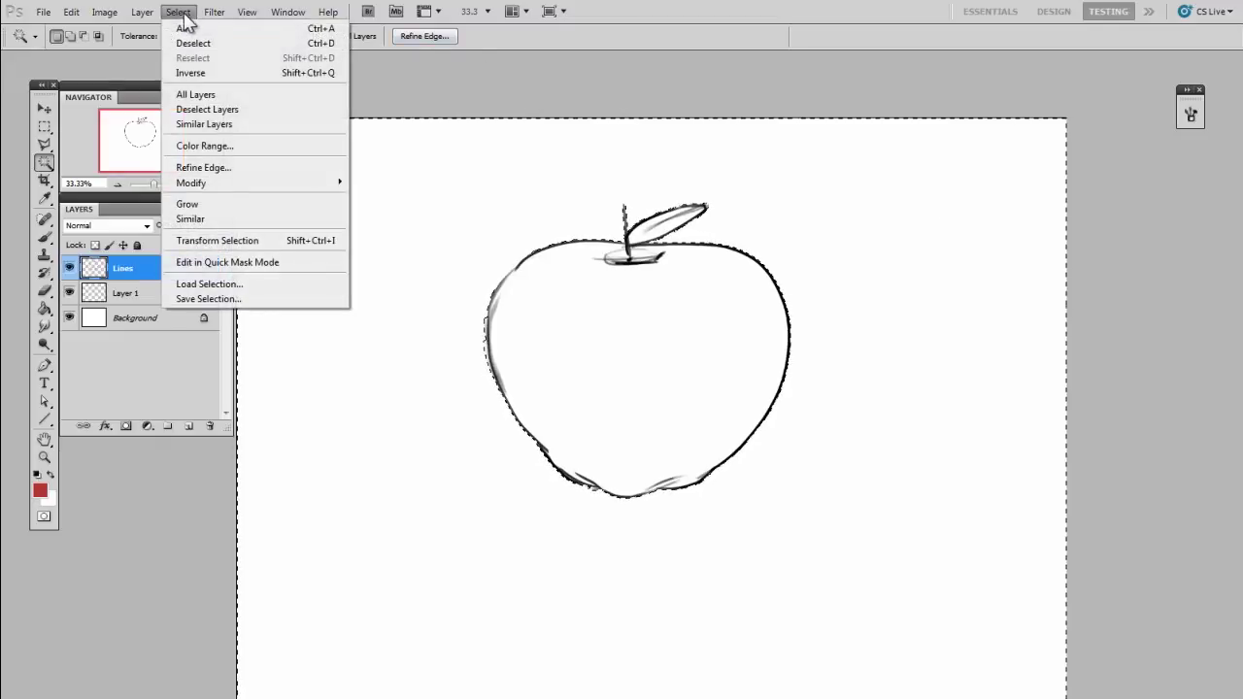
click(180, 73)
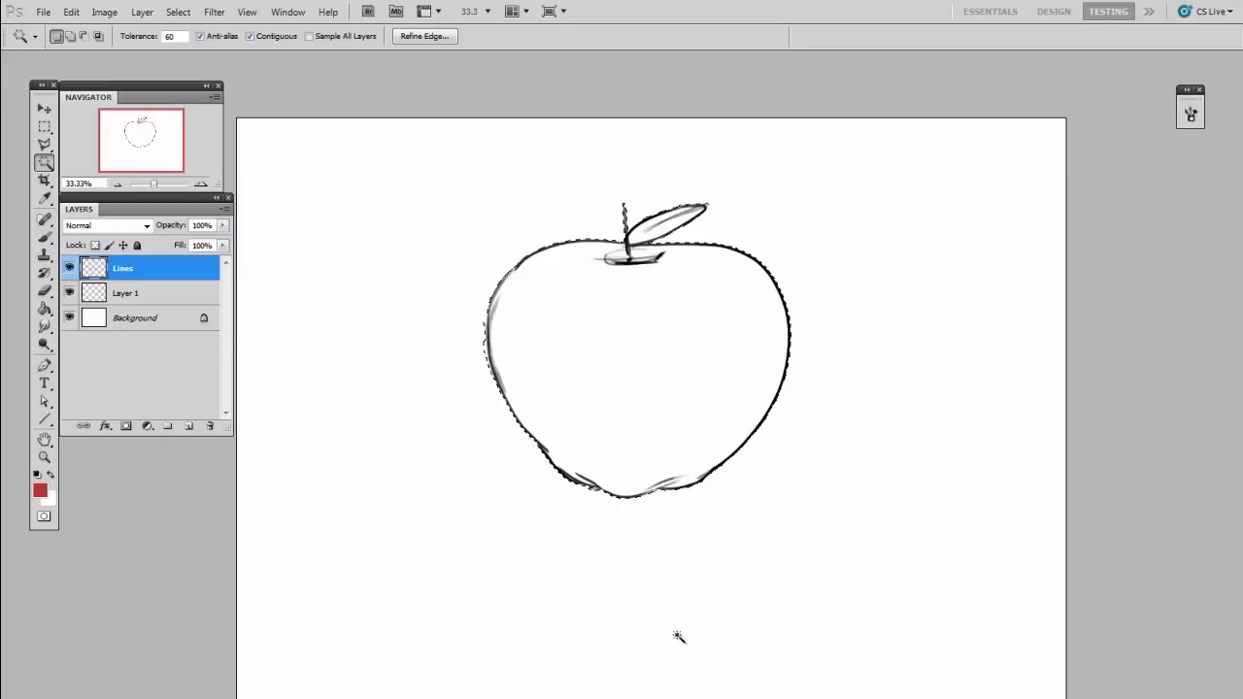
- Fill the apple-shaped selection with the red foreground colour on Layer 1 and deselect it
click(157, 296)
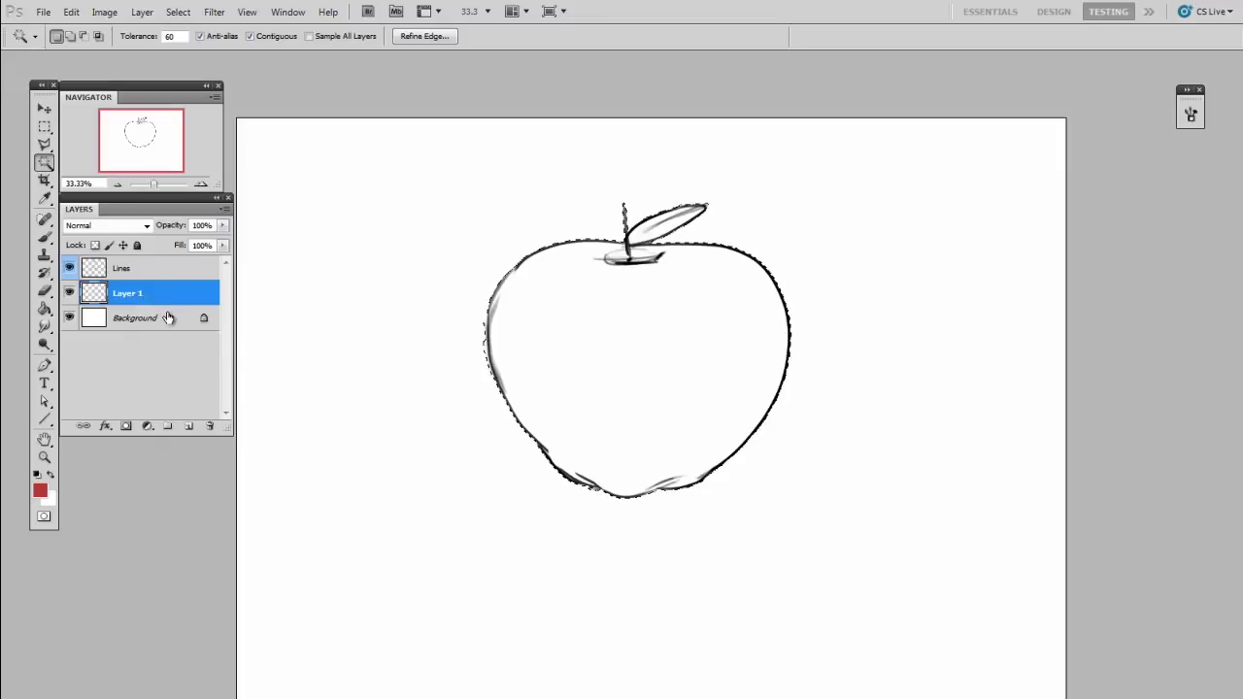
click(43, 308)
click(624, 401)
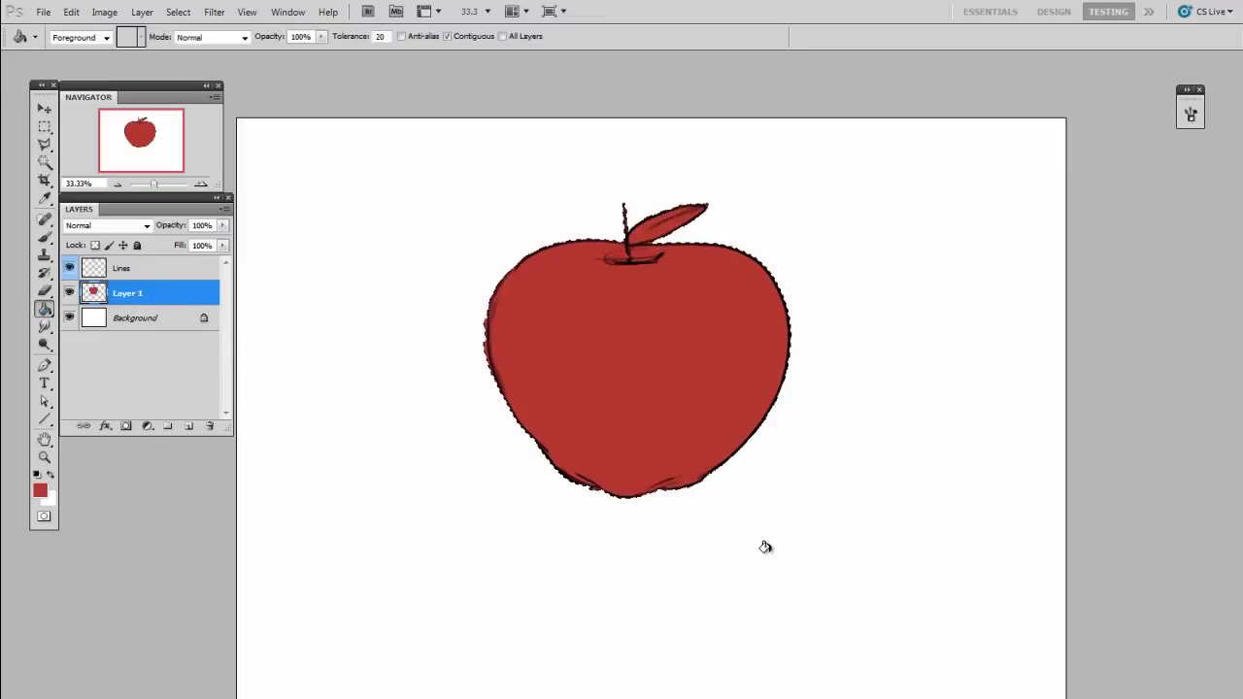
key(ctrl+d)
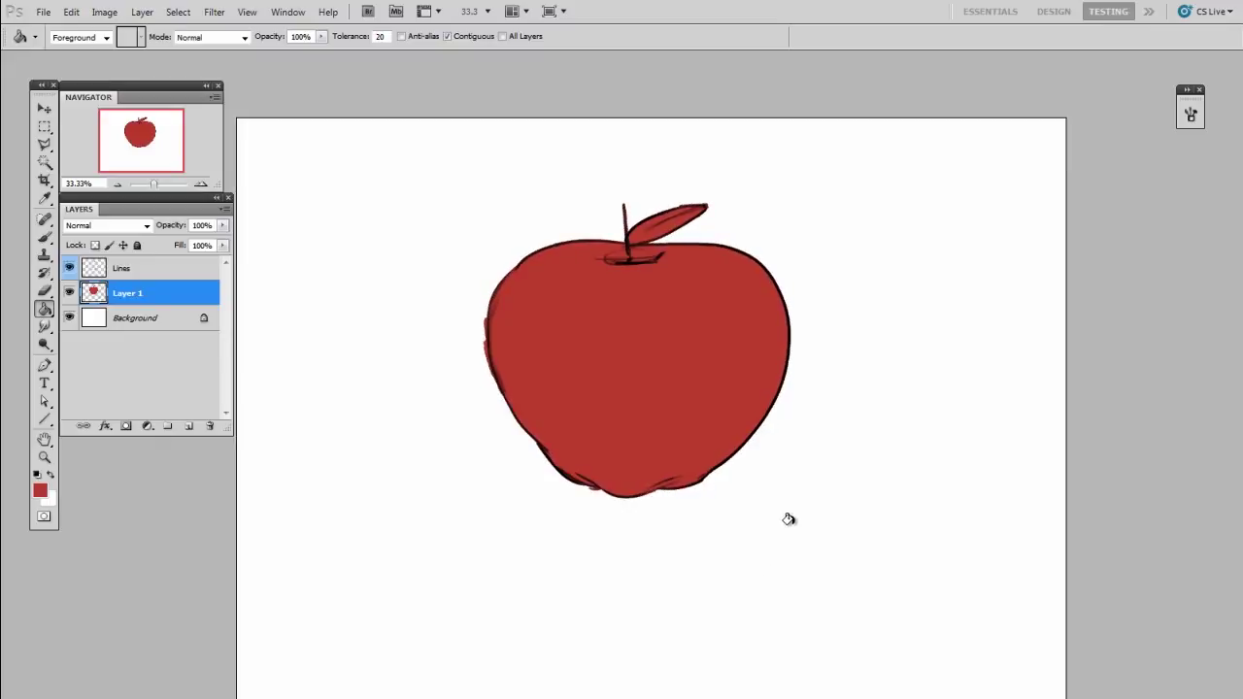
- Try moving the Lines layer away from the red fill, undo the move, and reselect Layer 1
key(ctrl+plus)
key(ctrl+plus)
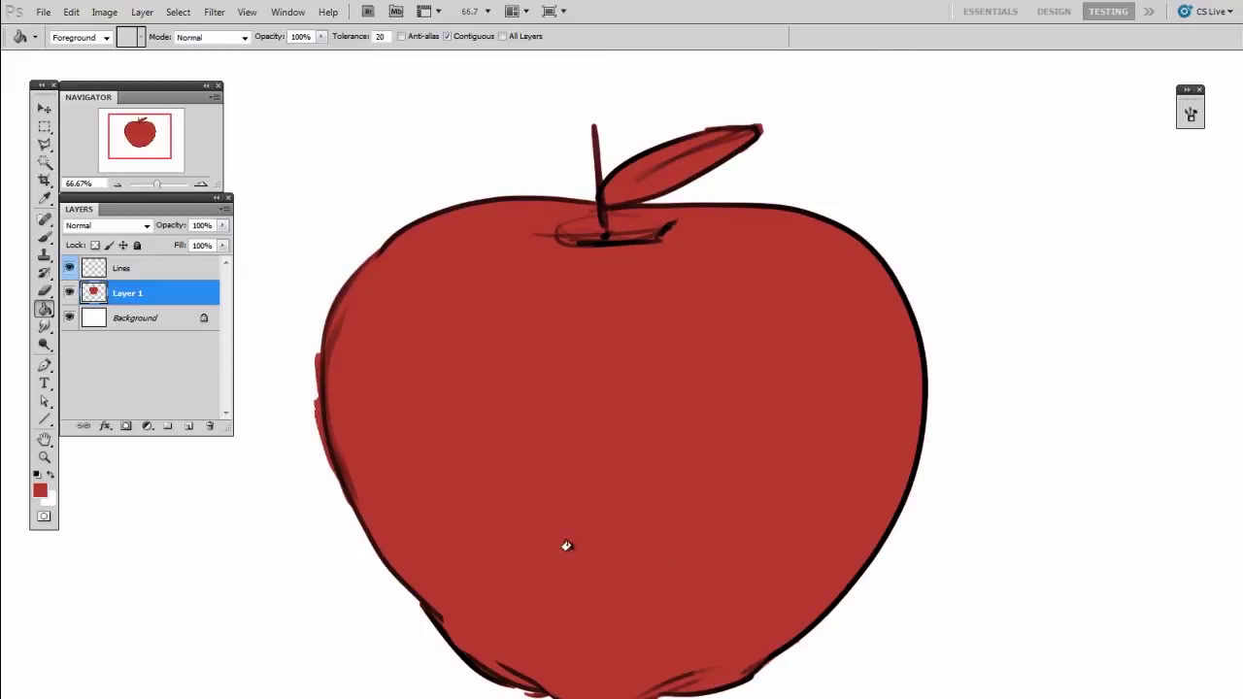
click(126, 269)
key(v)
drag(741, 547, 1078, 592)
key(ctrl+z)
key(alt+bracketleft)
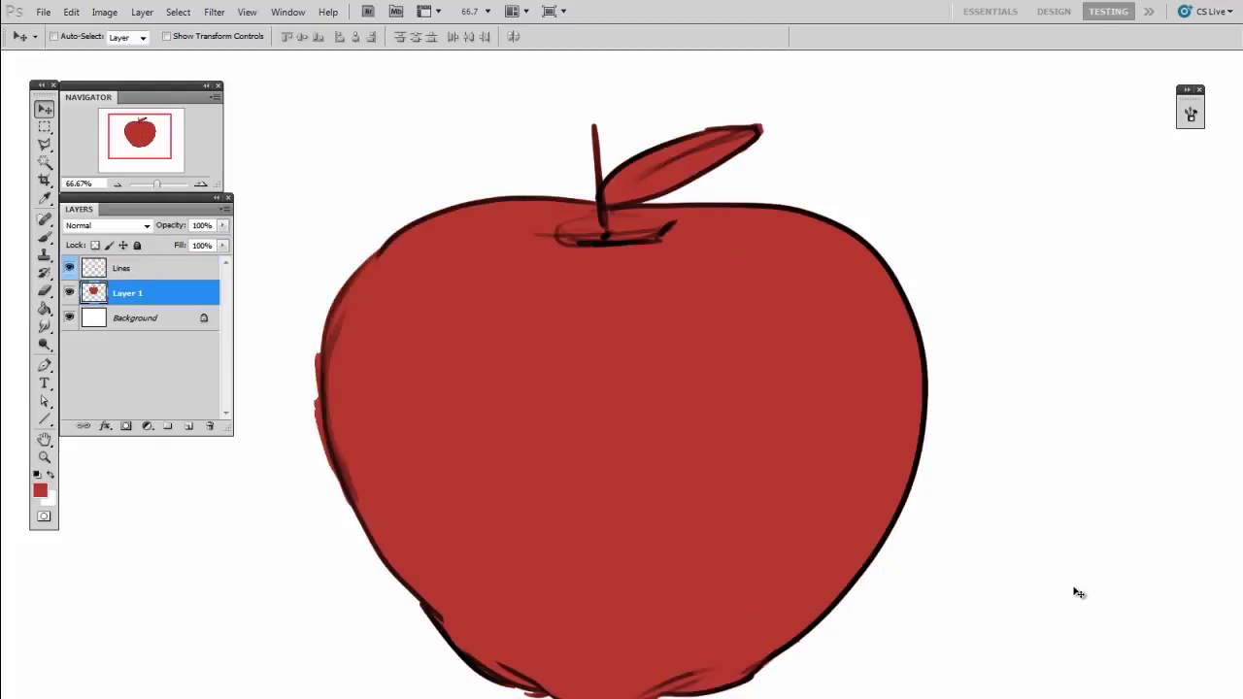
- Erase the red fill spilling outside the apple's left outline on Layer 1, reducing the eraser to 10 px
drag(593, 326, 807, 336)
key(ctrl+plus)
key(b)
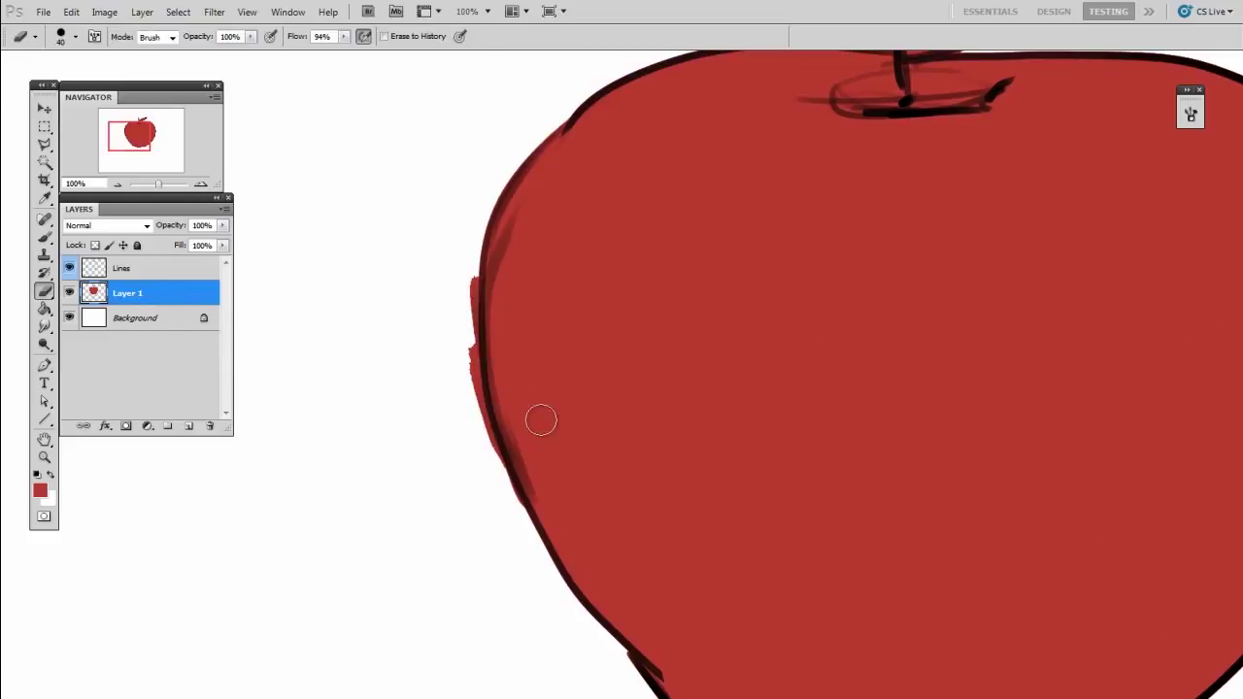
right_click(541, 418)
key(Escape)
mouse_move(470, 274)
mouse_down()
mouse_move(468, 375)
mouse_move(483, 433)
mouse_up()
key(bracketleft)
key(bracketleft)
key(bracketleft)
key(bracketleft)
key(bracketleft)
drag(470, 336, 501, 473)
mouse_move(476, 263)
mouse_down()
mouse_move(468, 328)
mouse_move(472, 283)
mouse_move(495, 458)
mouse_up()
drag(494, 440, 507, 470)
- Erase the red fill spilling past the leaf's upper edge and tip, and reduce the eraser size further
key(space)
mouse_move(792, 340)
mouse_down()
mouse_move(652, 370)
mouse_move(603, 453)
mouse_up()
drag(961, 186, 883, 278)
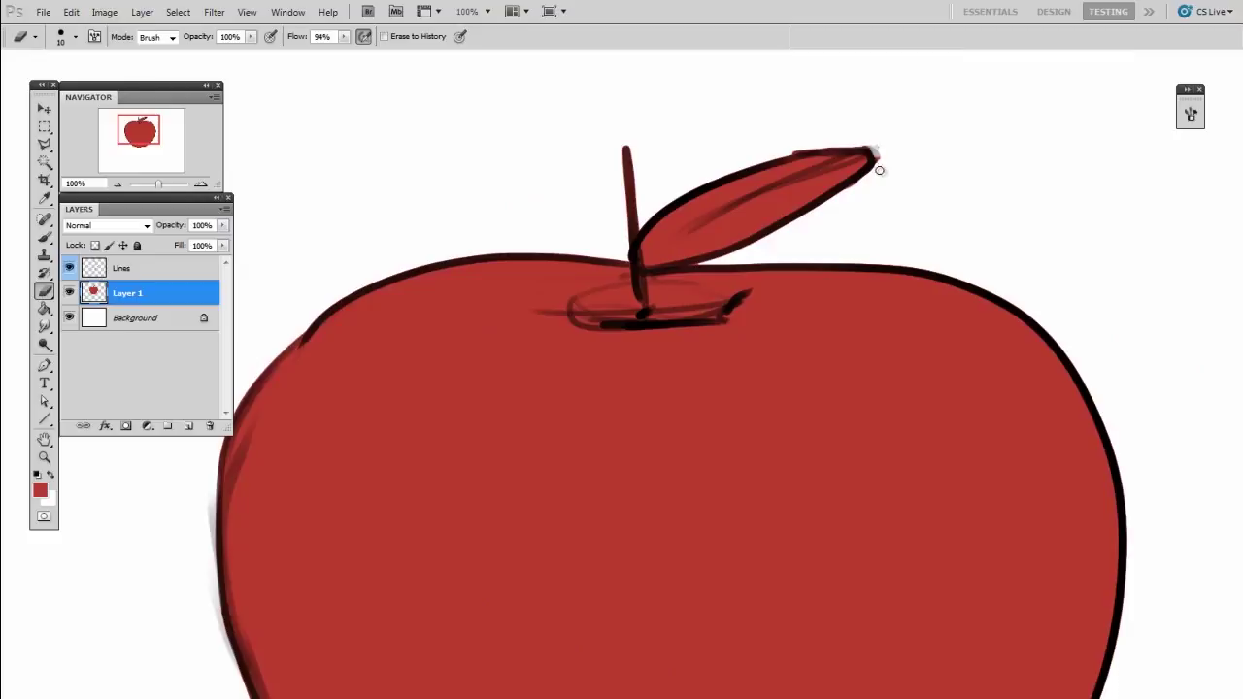
mouse_move(783, 152)
mouse_down()
mouse_move(828, 145)
mouse_move(882, 162)
mouse_up()
key(bracketleft)
key(bracketleft)
key(bracketleft)
key(bracketleft)
drag(1092, 496, 1074, 339)
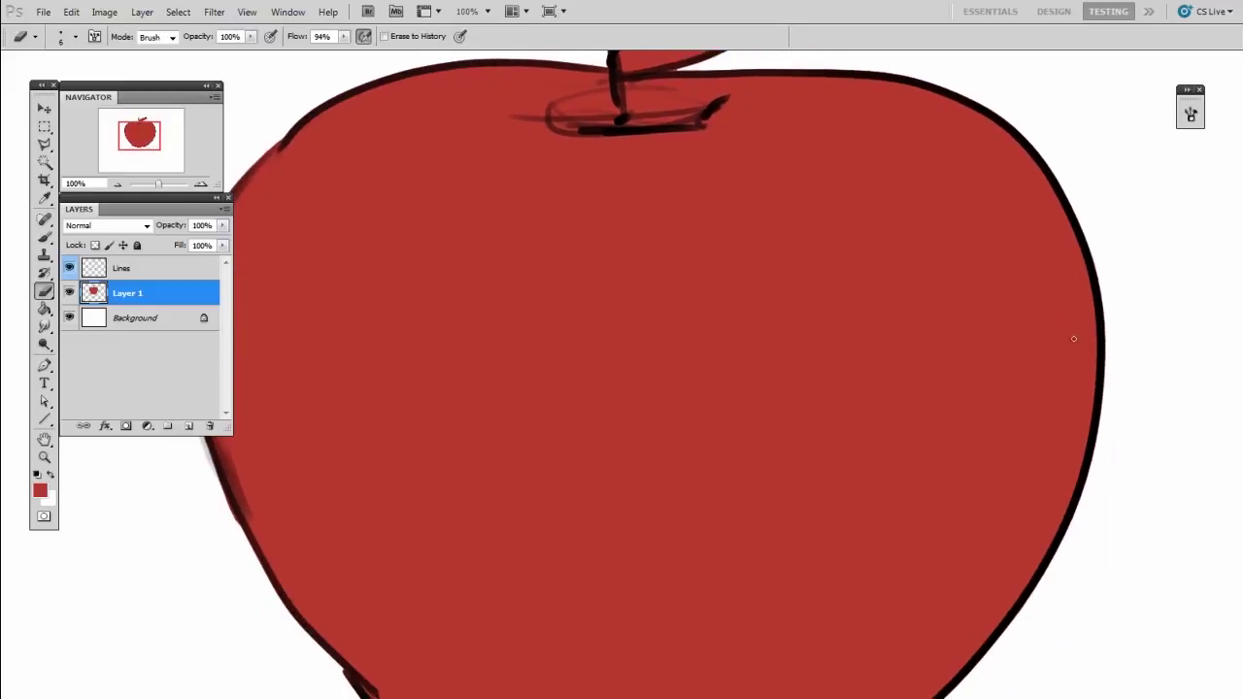
key(ctrl+minus)
key(ctrl+minus)
drag(936, 314, 937, 252)
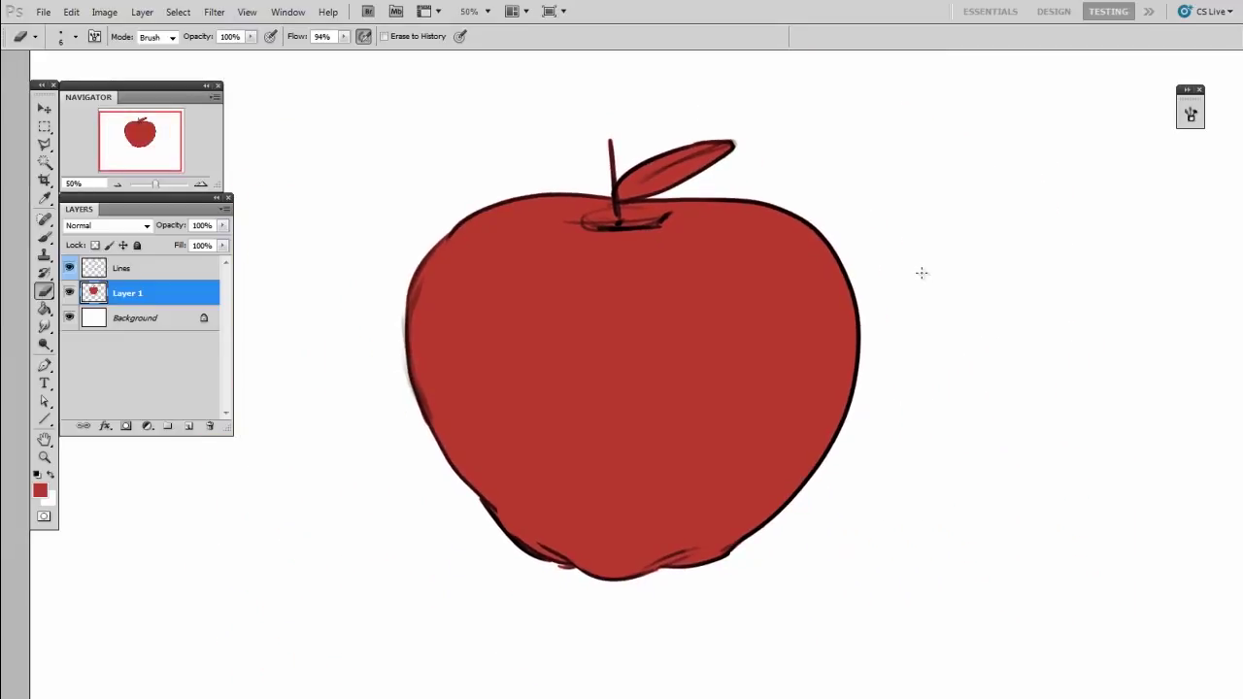